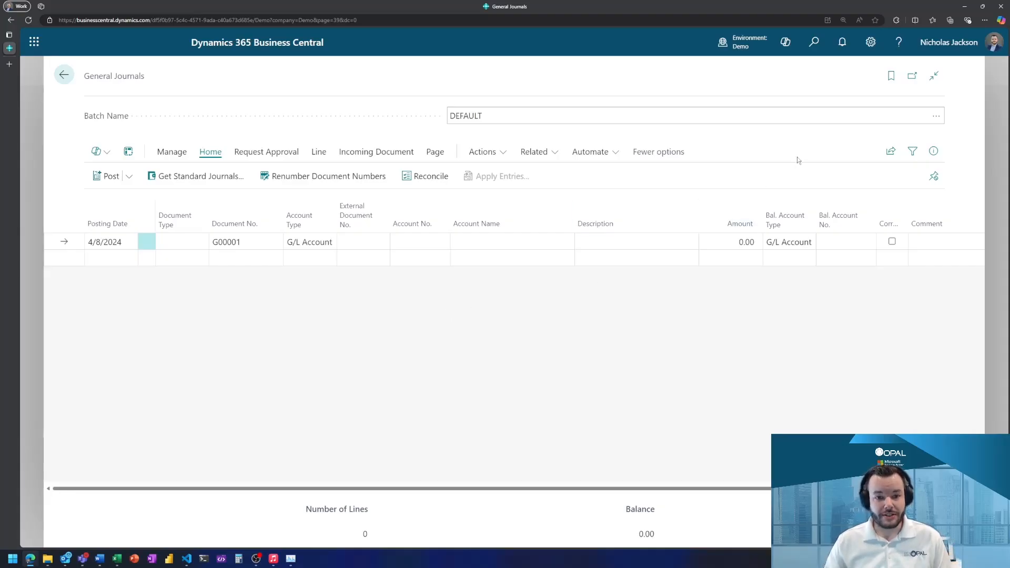
# Open the DEFAULT general journal batch for editing in Excel and bring the resulting workbook up full screen.
pyautogui.click(889, 157)
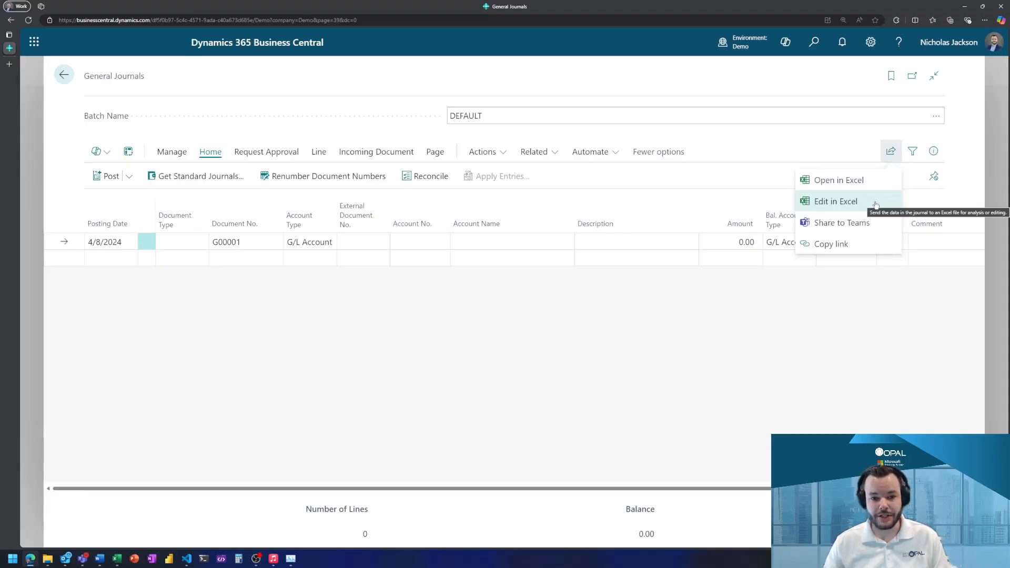
pyautogui.click(875, 203)
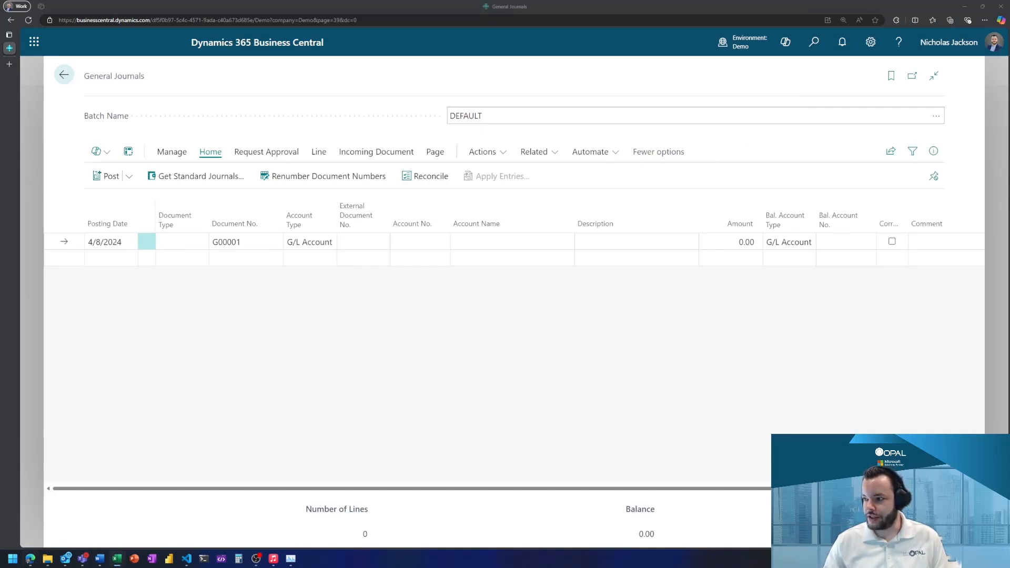
pyautogui.moveTo(1009, 124); pyautogui.dragTo(647, 106)
pyautogui.doubleClick(647, 109)
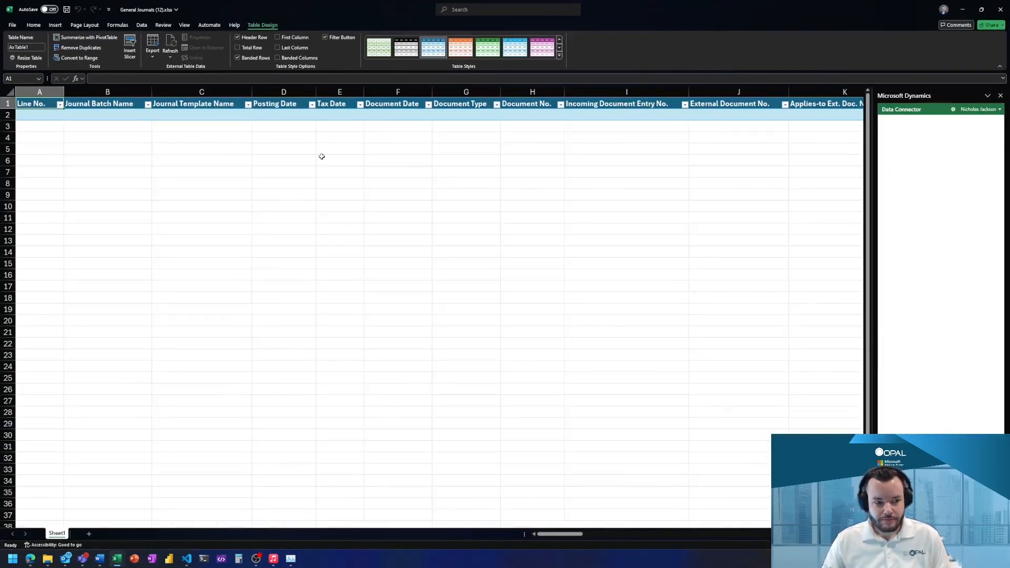
# Examine the columns of the empty journal table, from the date and document fields across to the account and transaction fields.
pyautogui.click(327, 116)
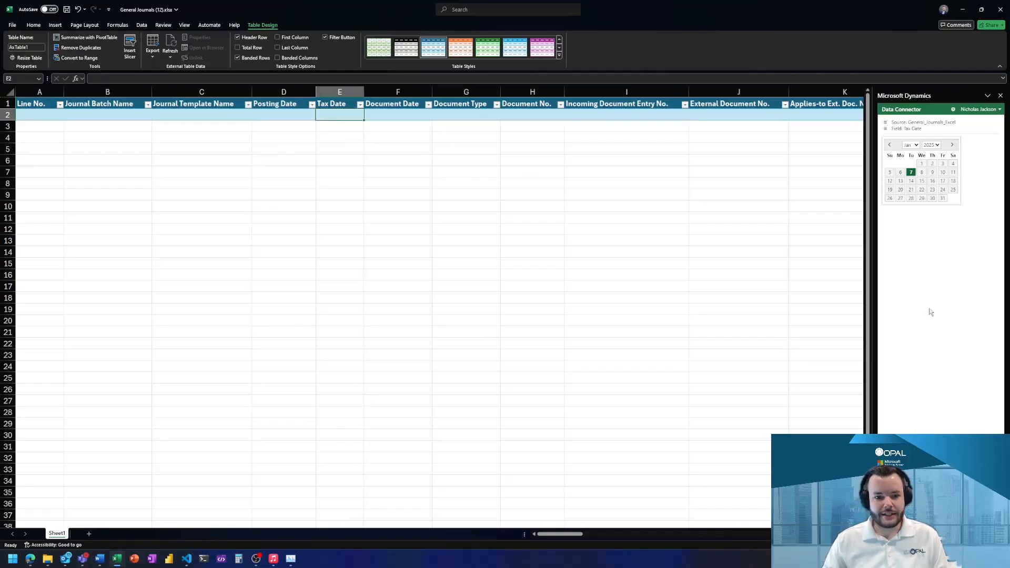
pyautogui.click(291, 114)
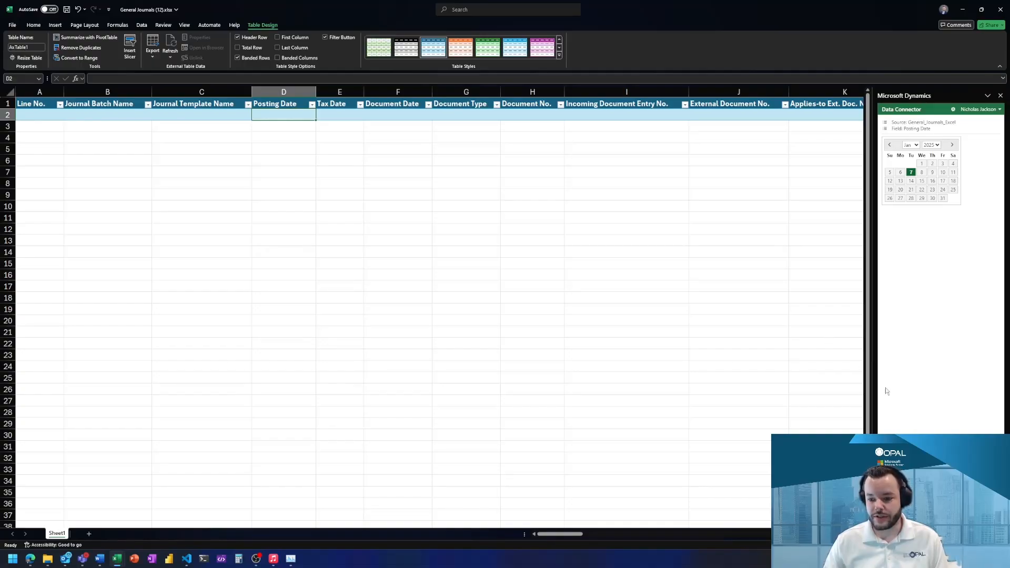
pyautogui.hscroll(2, 277, 128)
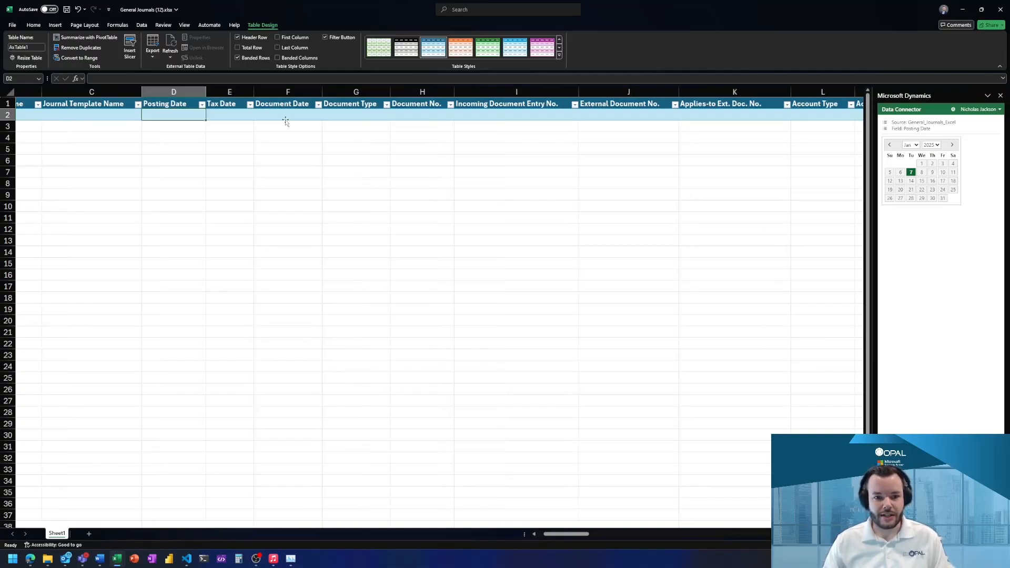
pyautogui.hscroll(1, 286, 122)
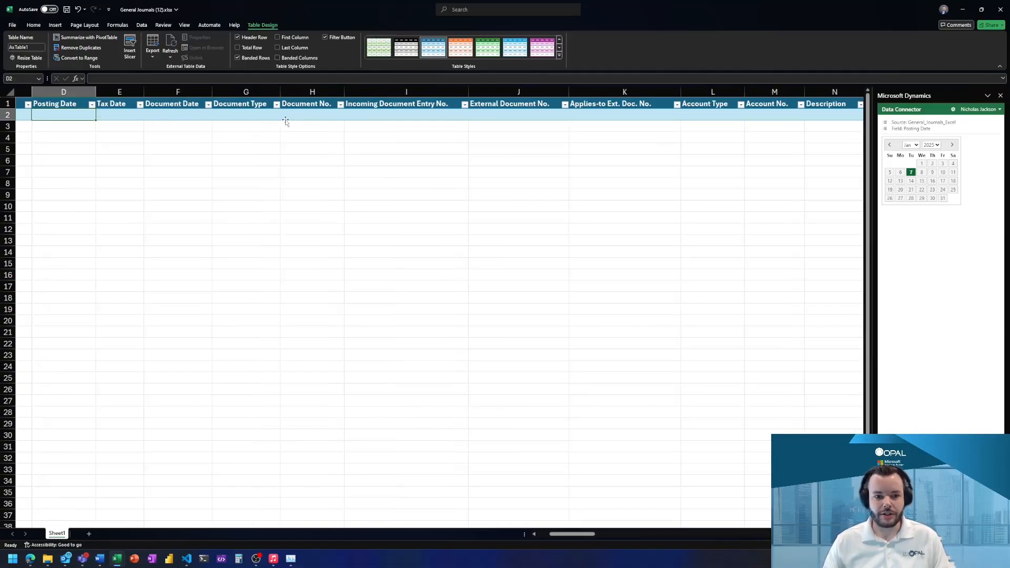
pyautogui.hscroll(2, 286, 121)
pyautogui.hscroll(3, 286, 121)
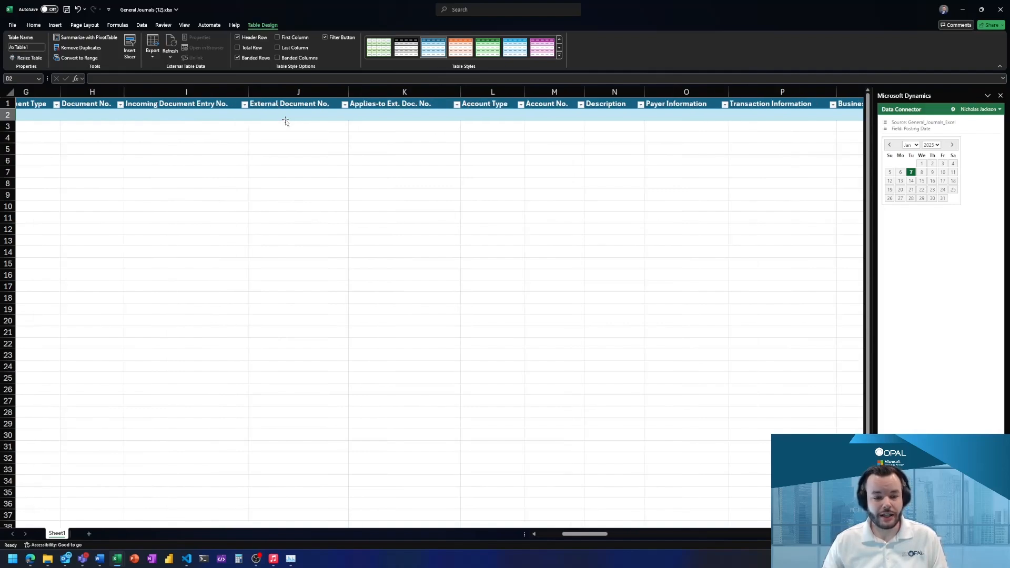
pyautogui.hscroll(1, 286, 121)
pyautogui.hscroll(-9, 285, 122)
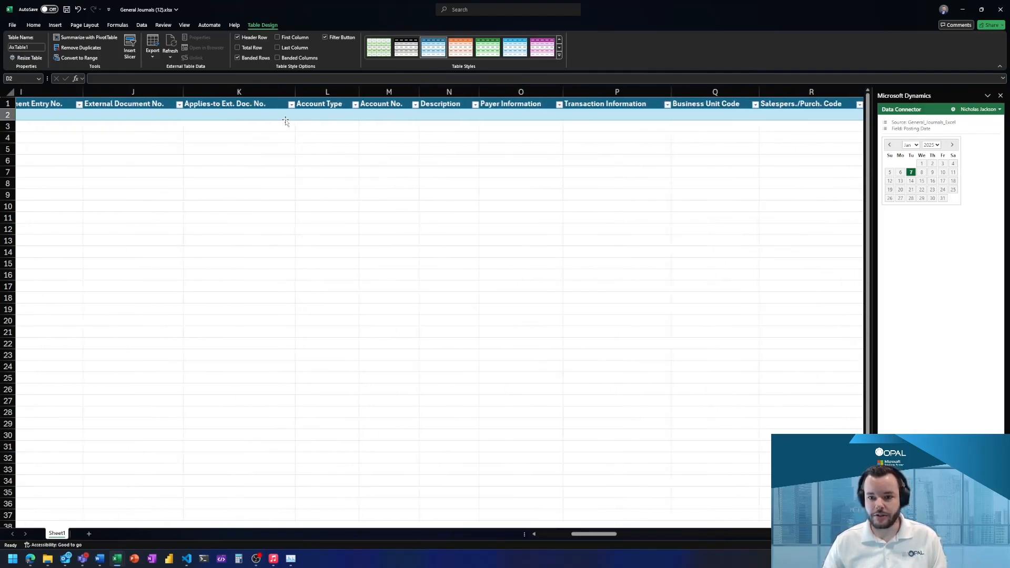
# Copy the prepared journal lines from the other window and paste them into the journal table starting at cell C2, under Journal Template Name.
pyautogui.hotkey('alt', 'Tab')
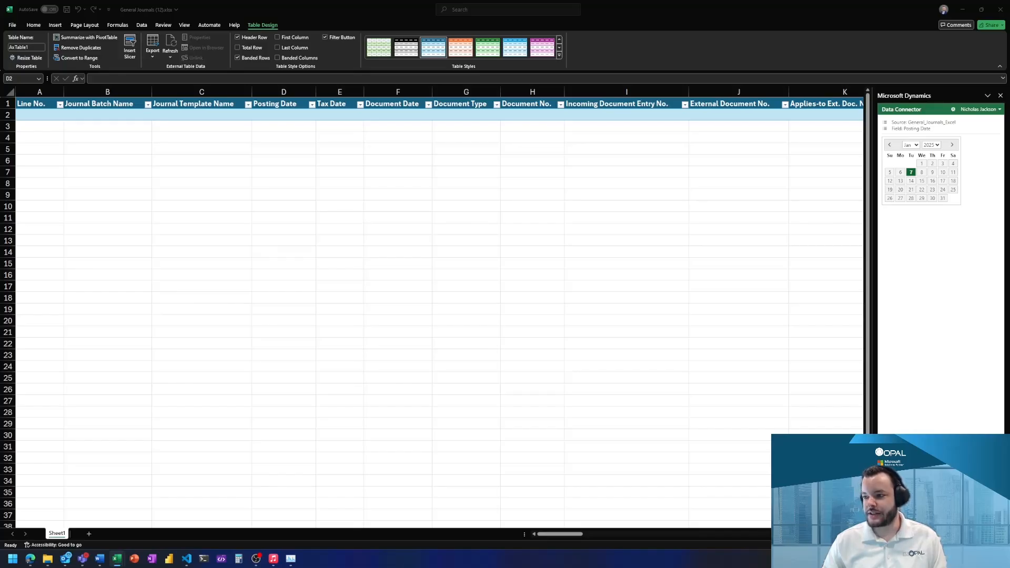
pyautogui.hotkey('ctrl', 'c')
pyautogui.click(328, 247)
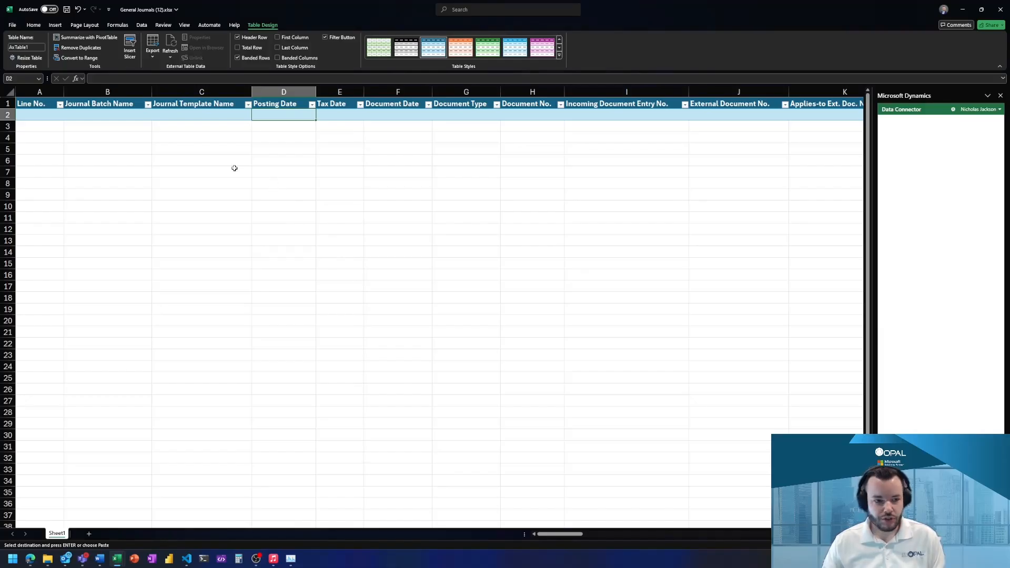
pyautogui.click(180, 118)
pyautogui.hotkey('ctrl', 'v')
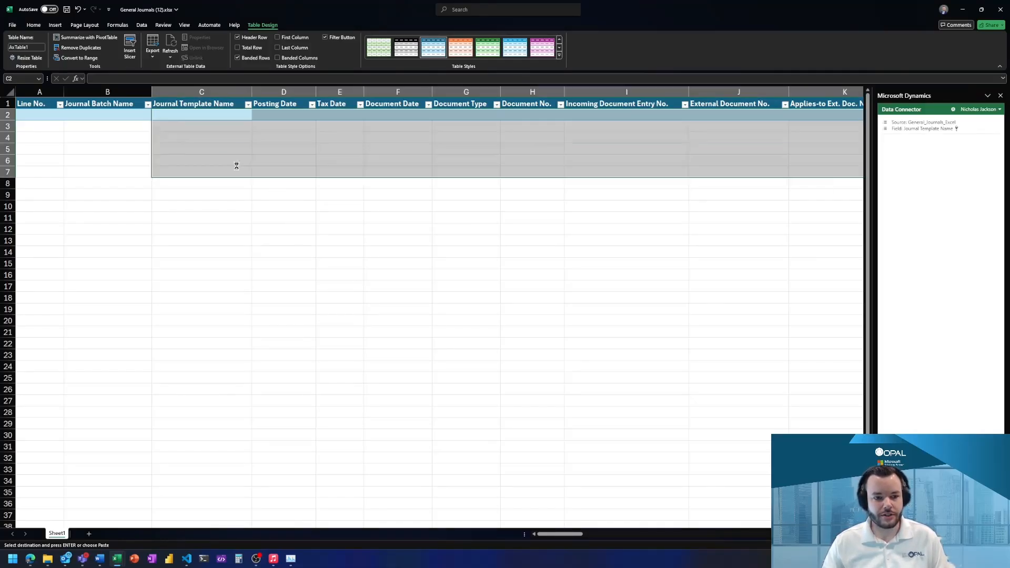
pyautogui.click(235, 136)
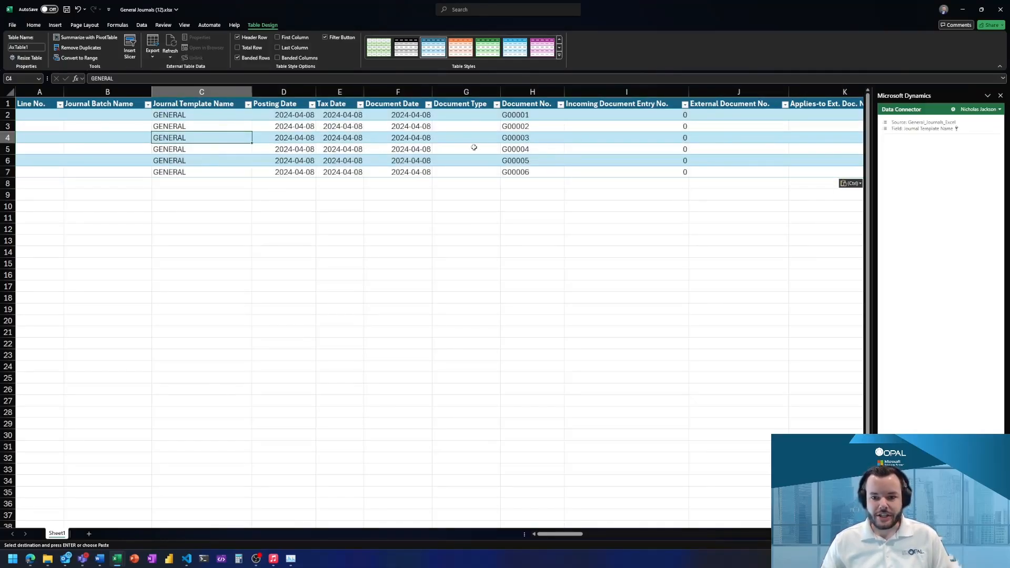
# Review the template names, posting dates, document dates and document numbers of the pasted journal lines.
pyautogui.hscroll(5, 474, 148)
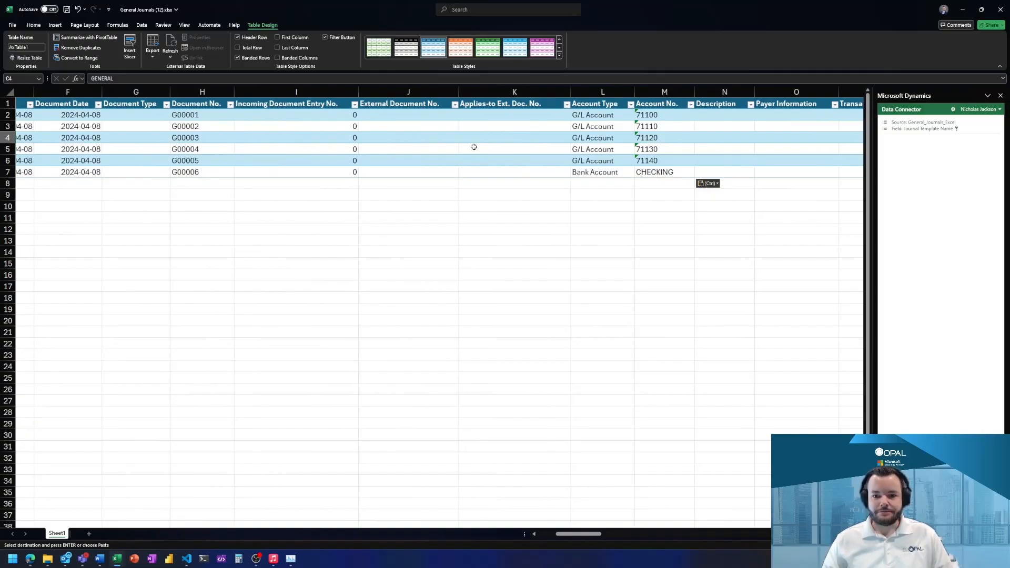
pyautogui.click(594, 137)
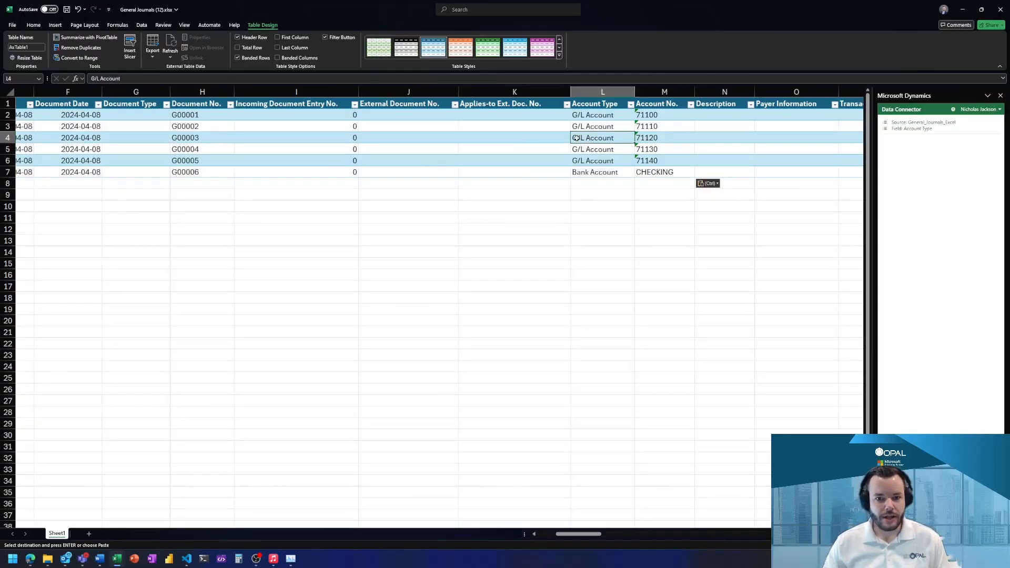
pyautogui.hscroll(-5, 447, 138)
pyautogui.click(221, 124)
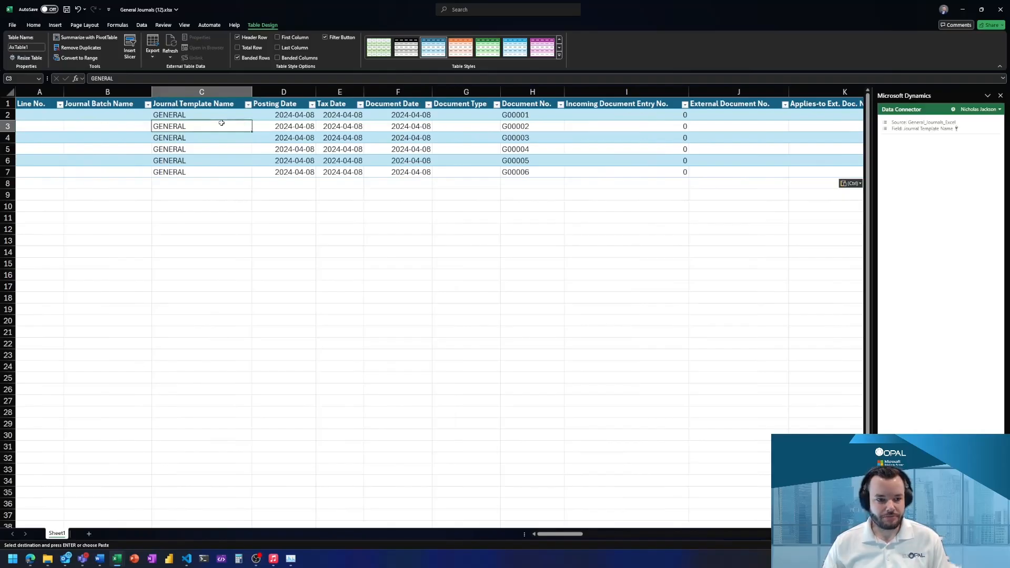
pyautogui.click(299, 128)
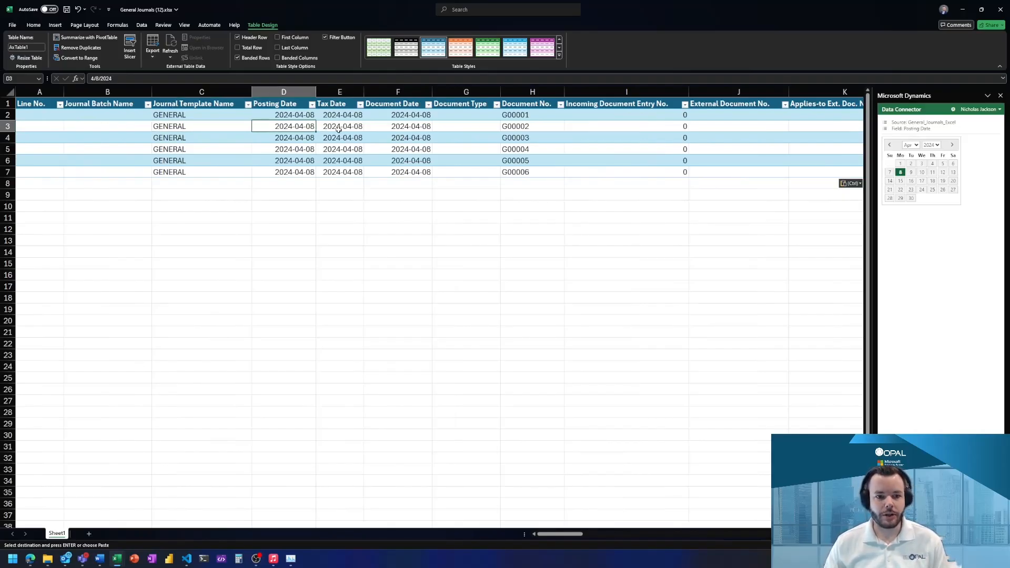
pyautogui.click(414, 130)
pyautogui.click(529, 139)
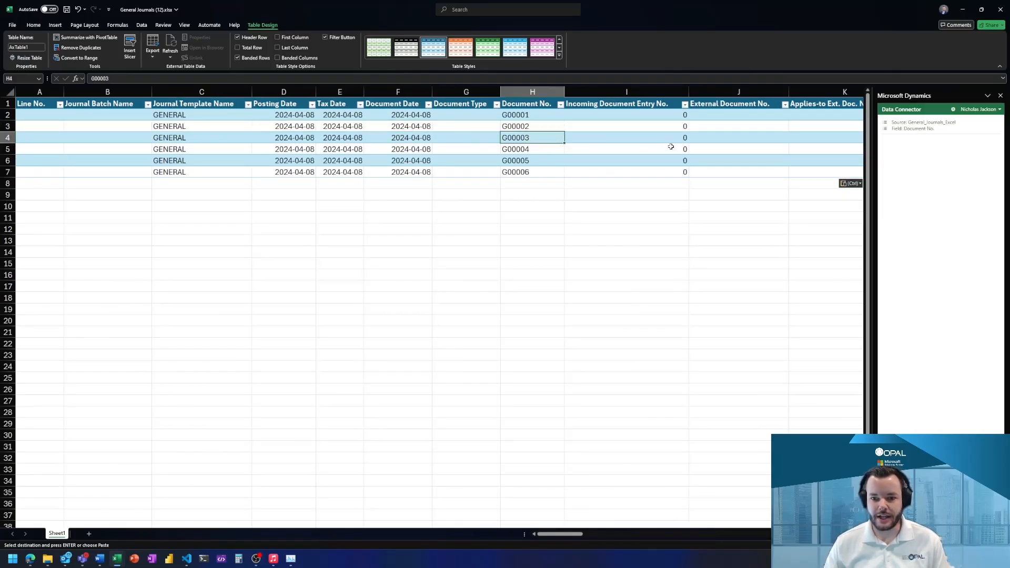
# Check the Account Type and Account No. entries of the pasted lines, including the G/L accounts and the CHECKING bank account line.
pyautogui.hscroll(5, 670, 139)
pyautogui.click(498, 145)
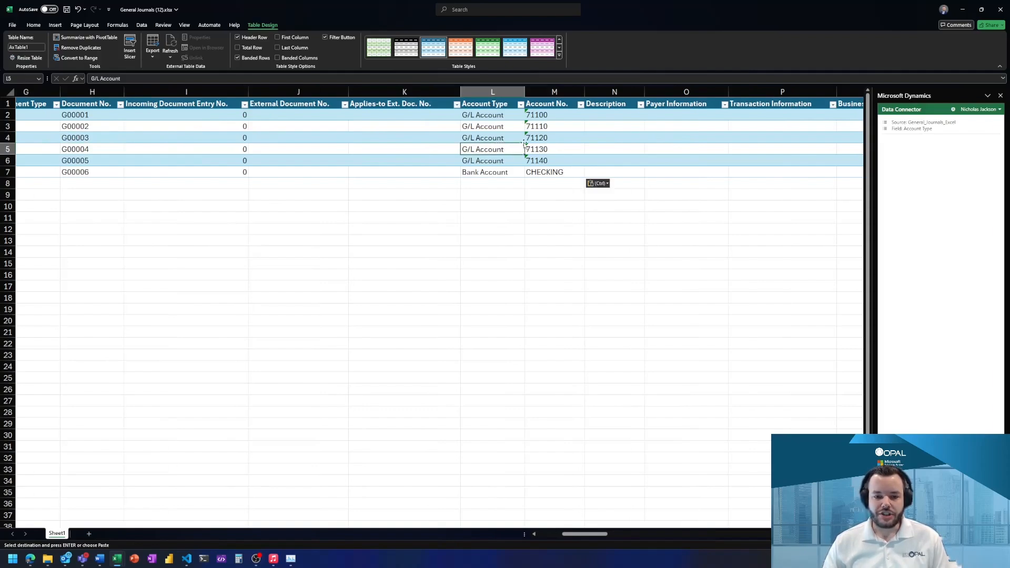
pyautogui.click(540, 150)
pyautogui.press('Left')
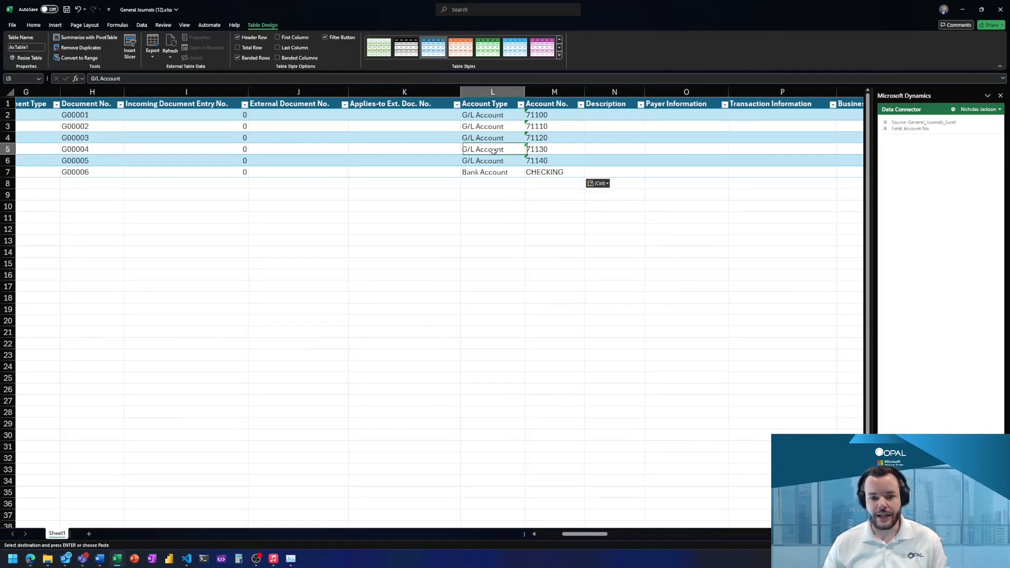
pyautogui.press('Right')
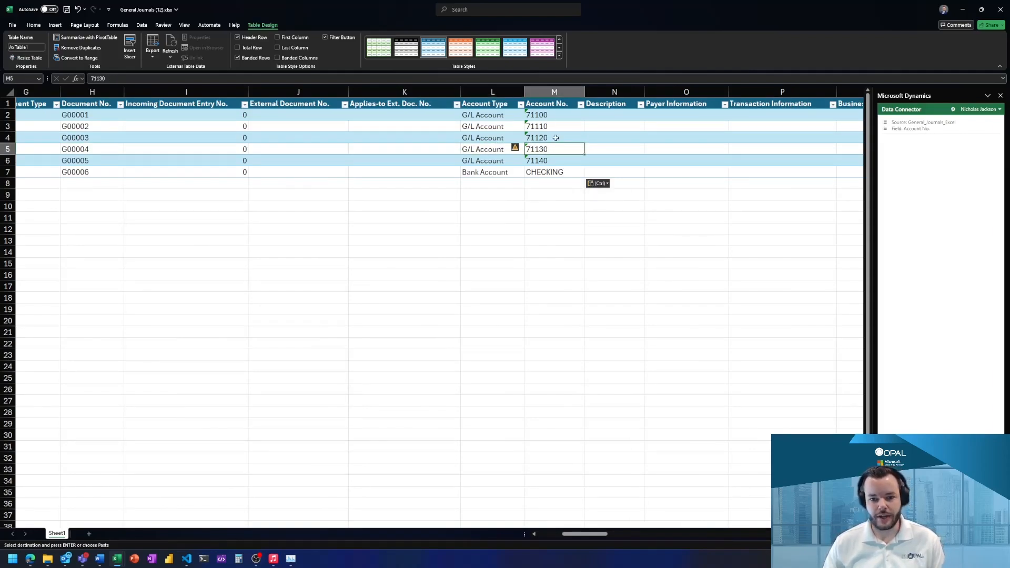
pyautogui.click(502, 183)
pyautogui.click(538, 172)
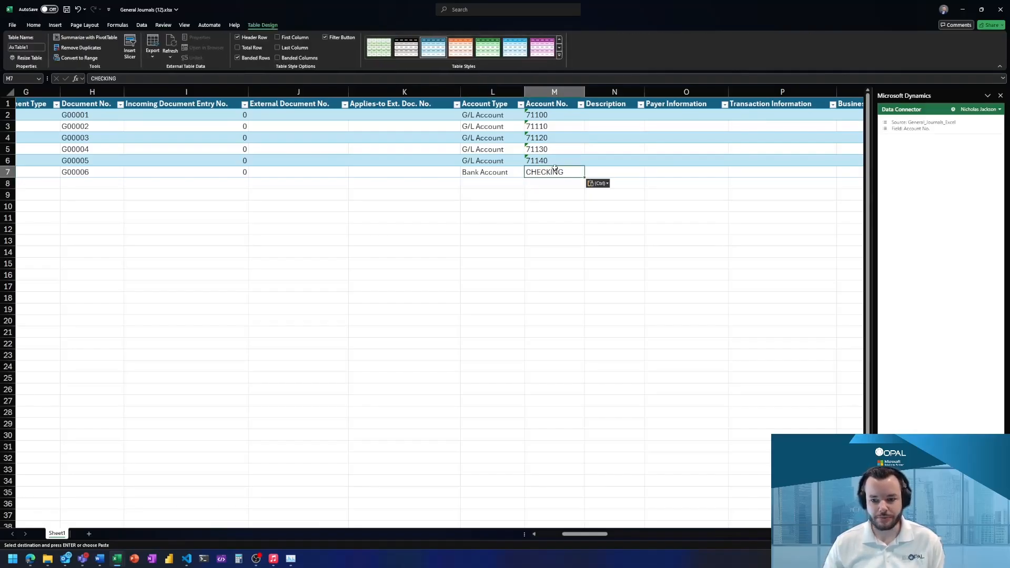
pyautogui.click(559, 151)
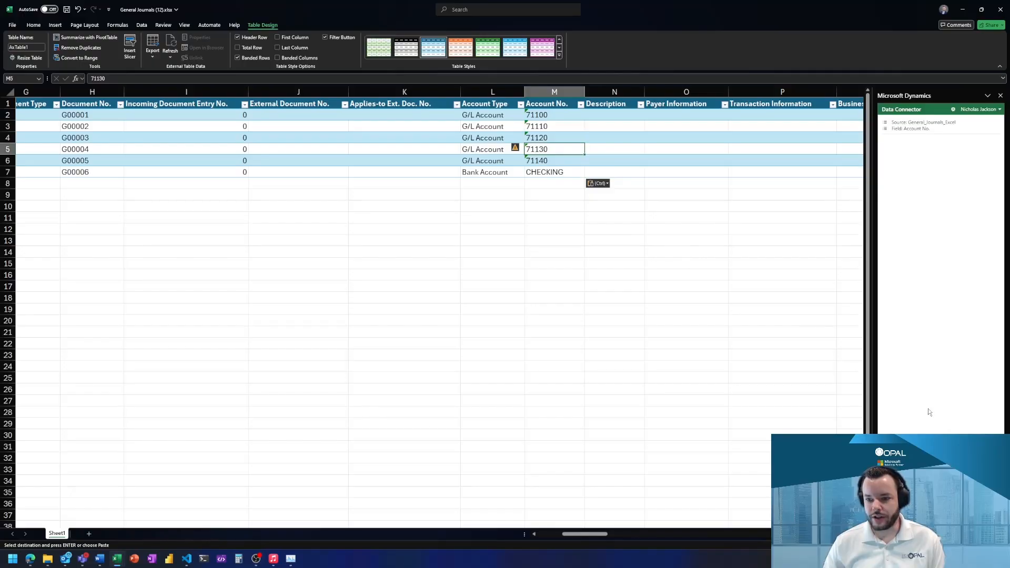
# Enlarge the Data Connector content and examine the descriptions, account numbers, line numbers and batch names of the journal lines.
pyautogui.keyDown('ctrl'); pyautogui.scroll(3, 932, 412); pyautogui.keyUp('ctrl')
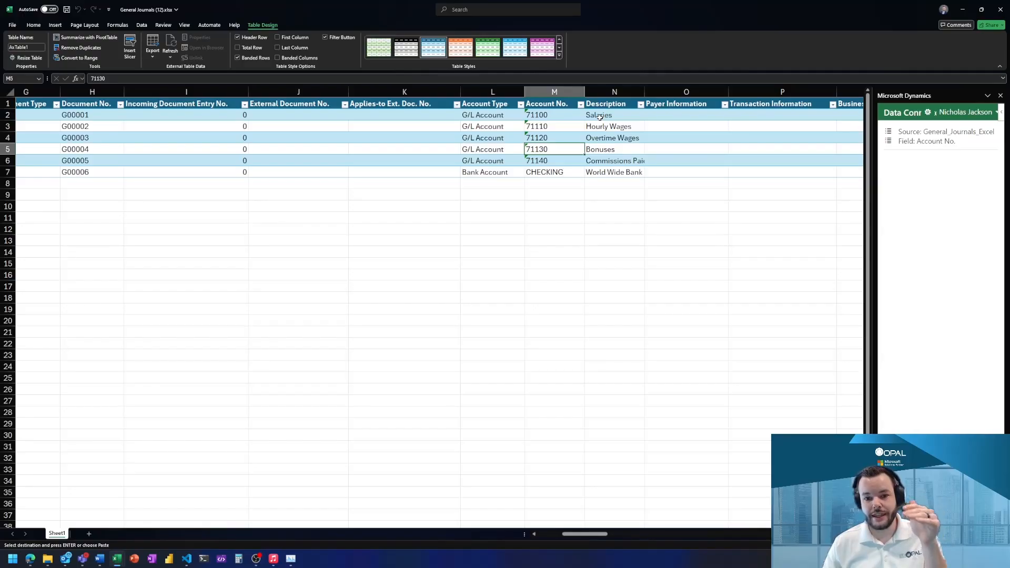
pyautogui.click(600, 117)
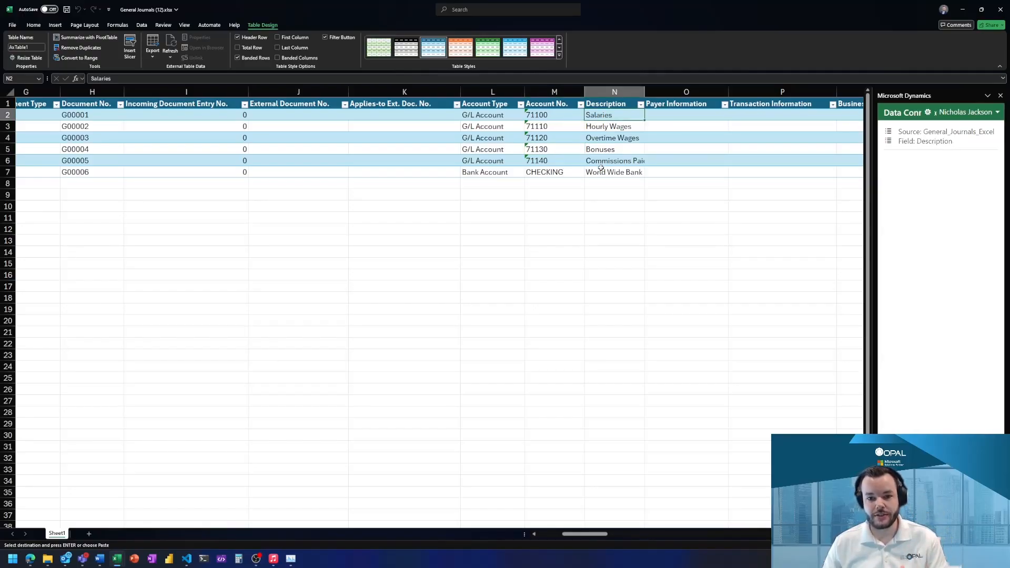
pyautogui.moveTo(601, 171); pyautogui.dragTo(605, 115)
pyautogui.click(568, 117)
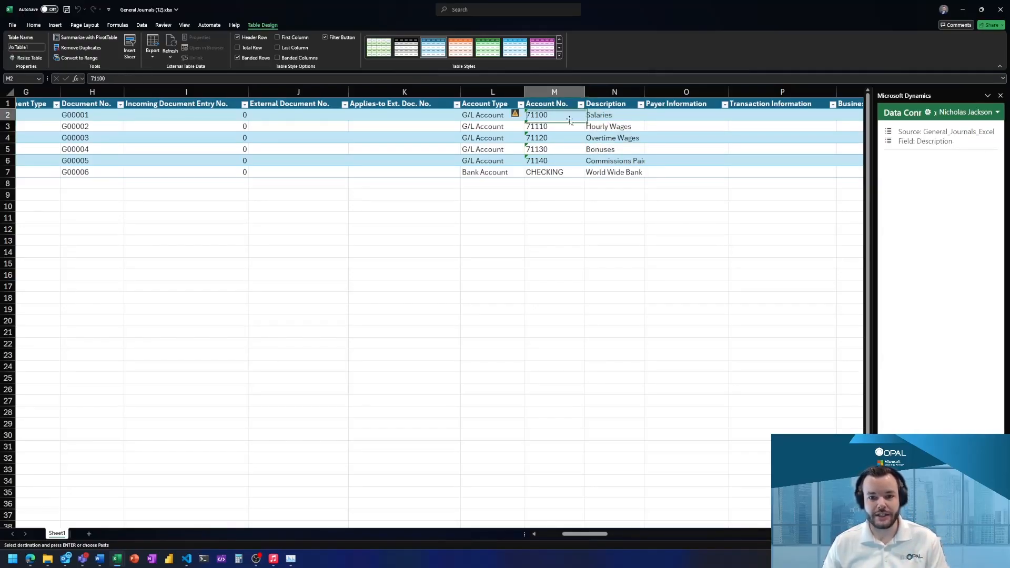
pyautogui.hscroll(3, 622, 126)
pyautogui.hscroll(-5, 595, 142)
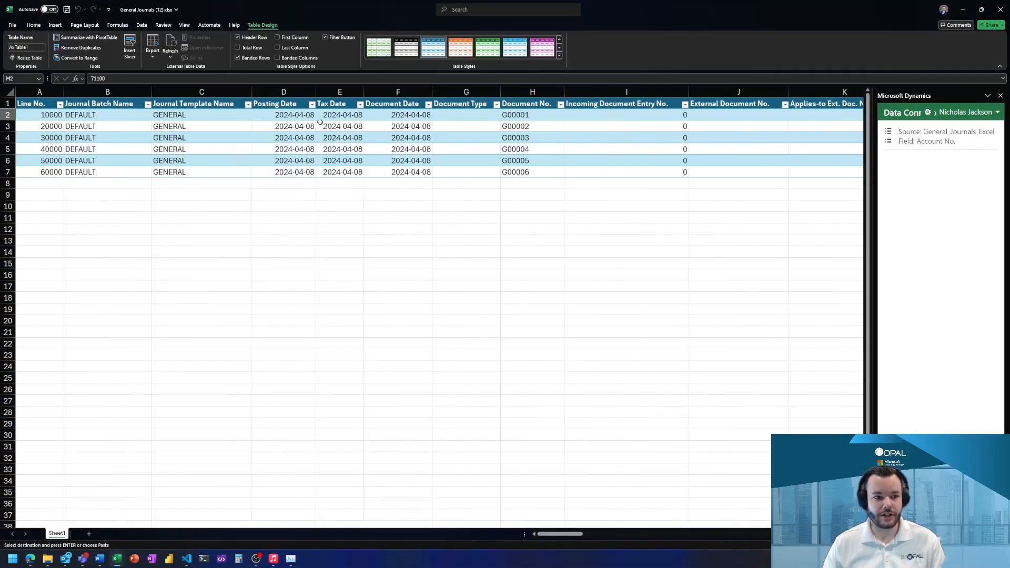
pyautogui.moveTo(52, 116); pyautogui.dragTo(52, 160)
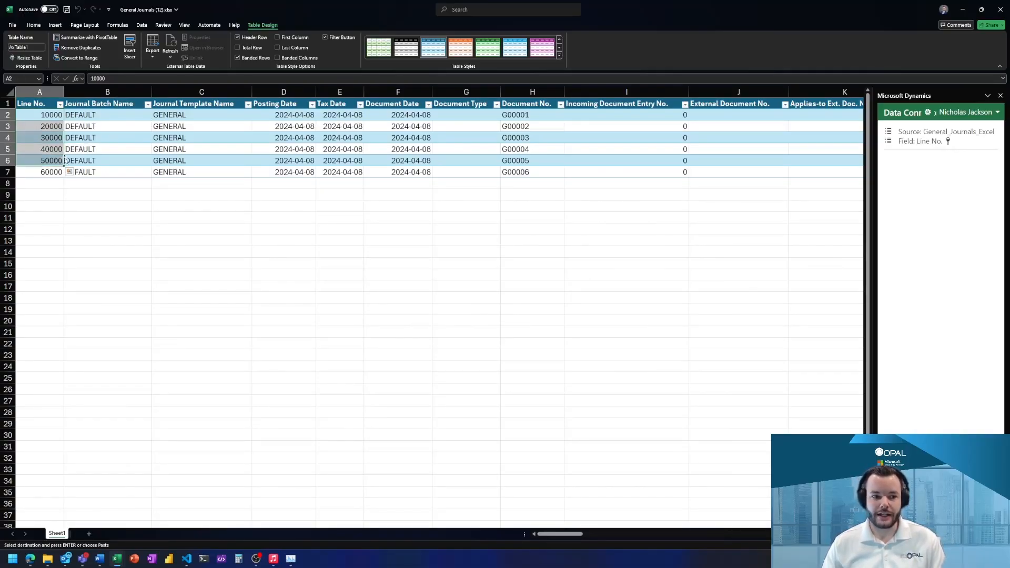
pyautogui.moveTo(113, 115); pyautogui.dragTo(113, 172)
pyautogui.click(489, 149)
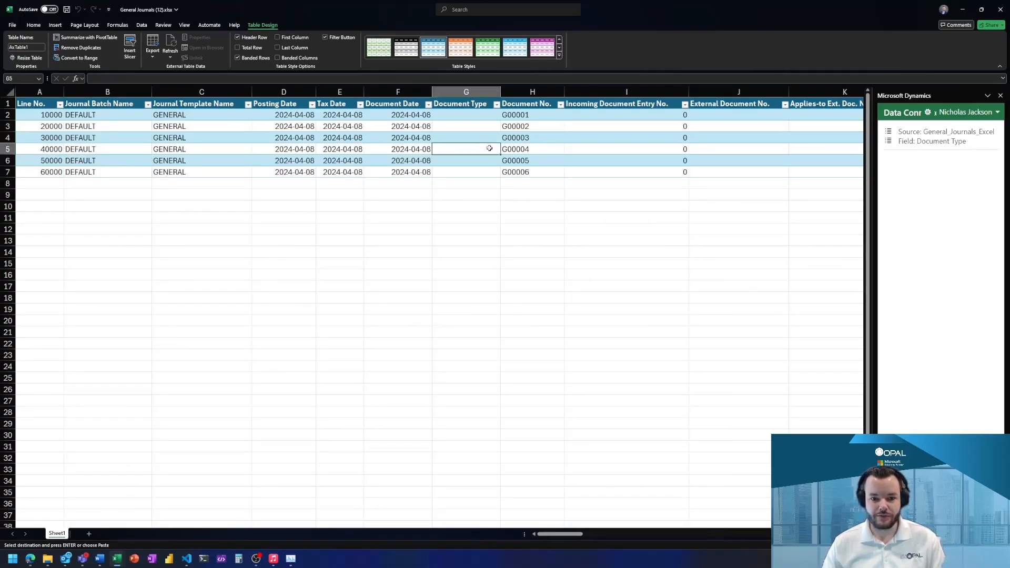
# Paste the prepared amounts 15000, 1700, 2500, 1620 and 1800 into the Amount column for the five G/L account lines, starting at AG2.
pyautogui.hscroll(2, 591, 143)
pyautogui.hscroll(5, 591, 143)
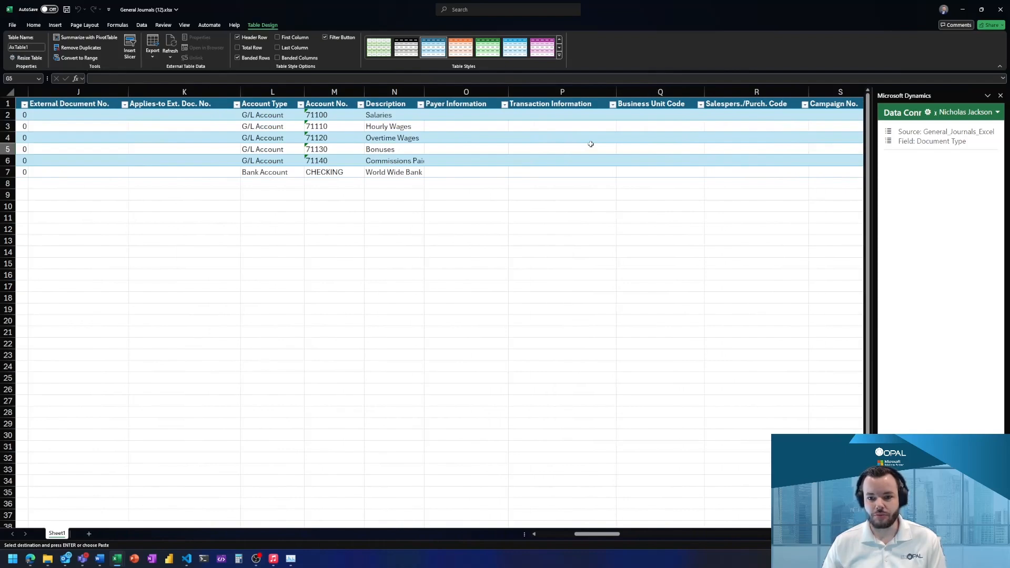
pyautogui.hscroll(8, 591, 144)
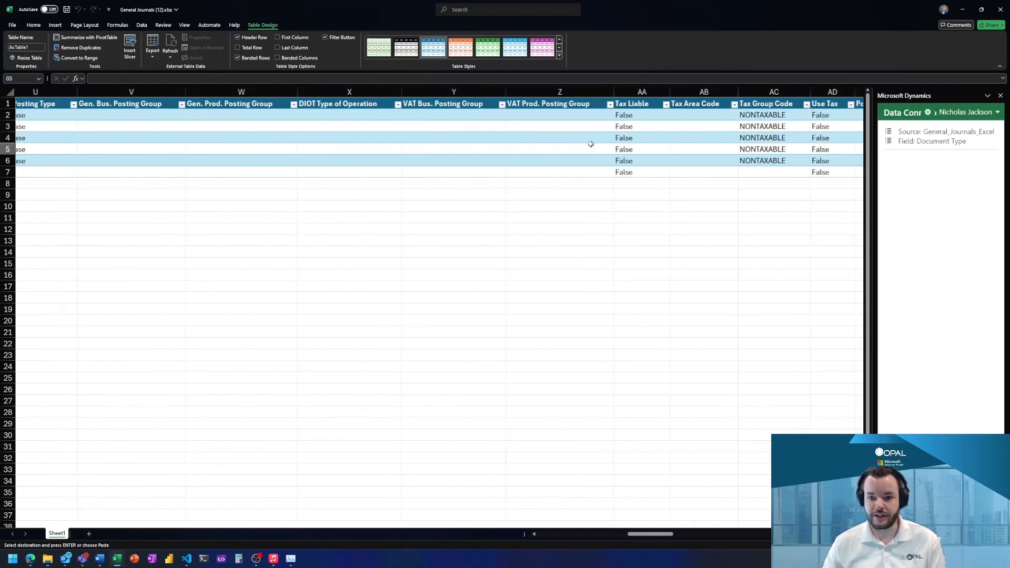
pyautogui.hscroll(5, 591, 143)
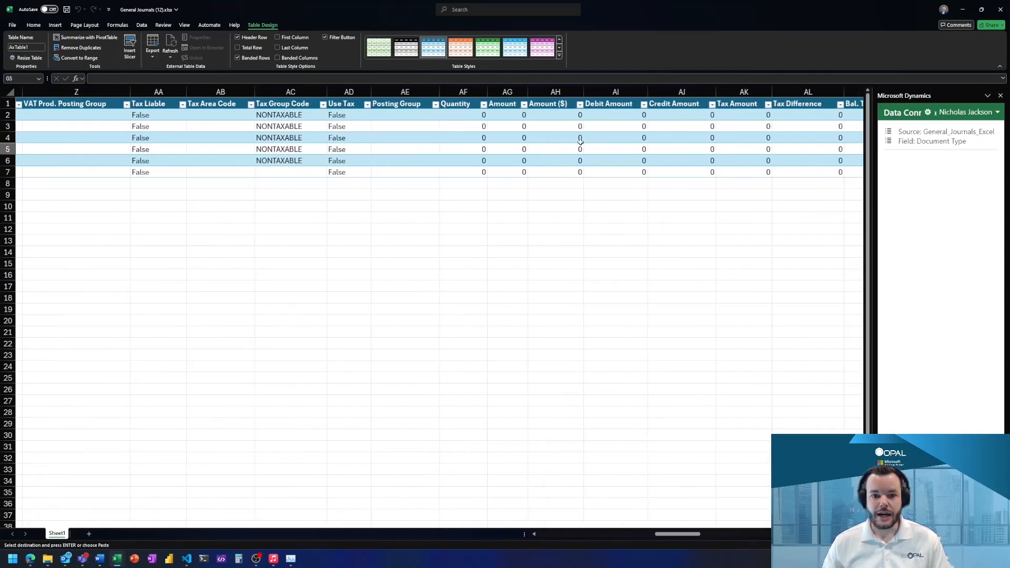
pyautogui.click(484, 138)
pyautogui.click(517, 118)
pyautogui.click(518, 138)
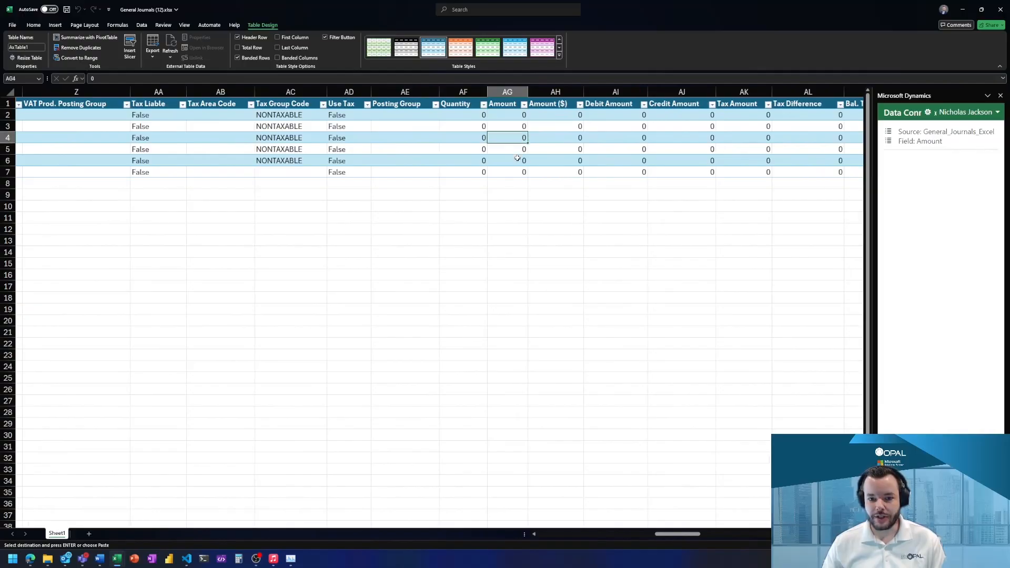
pyautogui.click(518, 159)
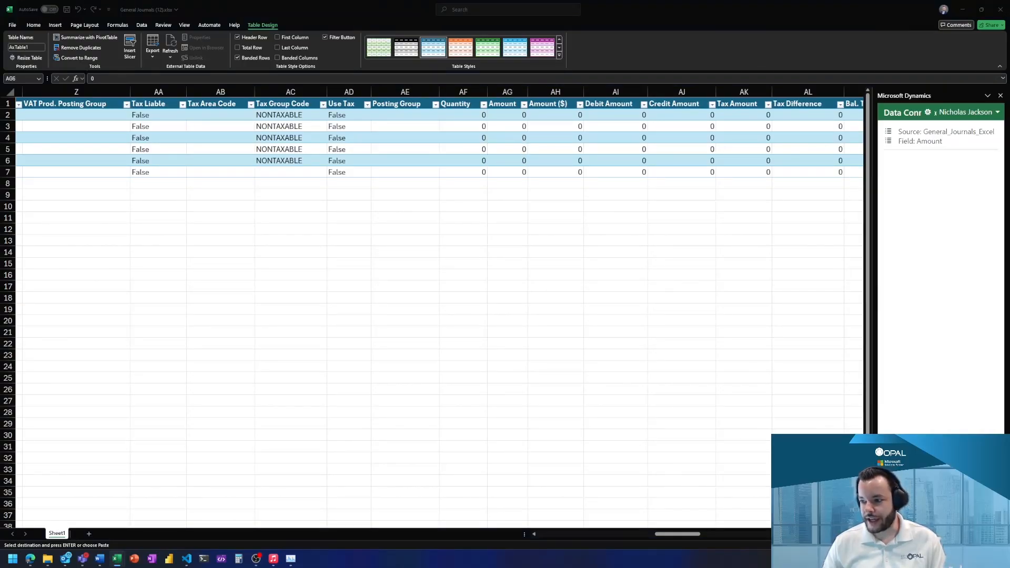
pyautogui.click(513, 115)
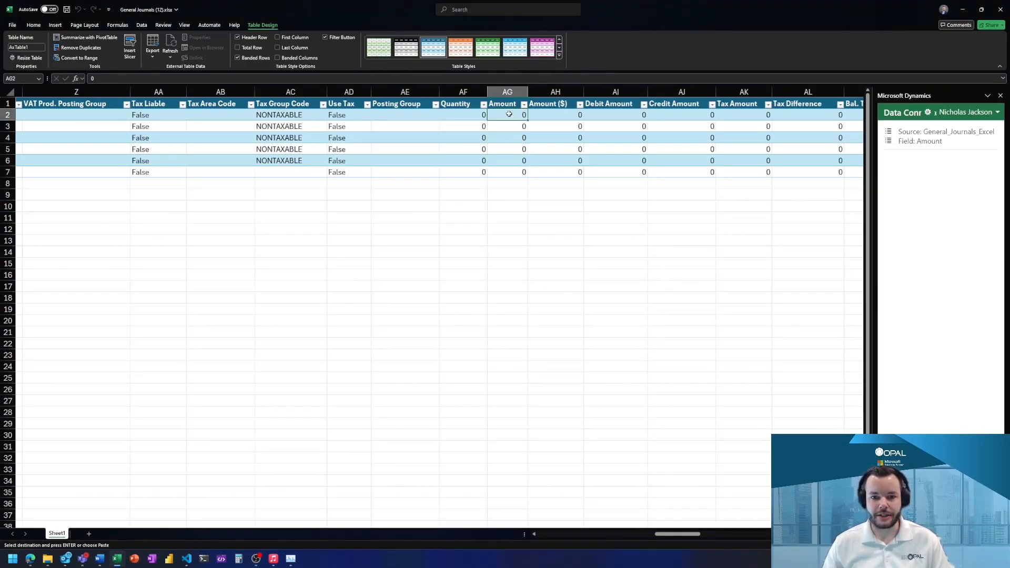
pyautogui.hotkey('ctrl', 'v')
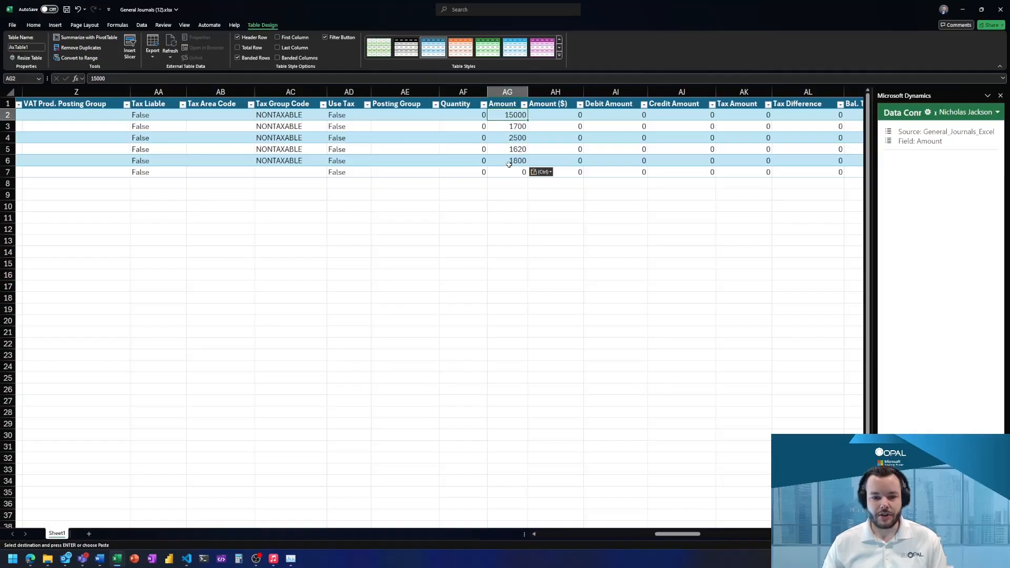
# Enter the formula =SUM(AG2:AG6)*-1 in cell AG7 as the Amount of the bank account line.
pyautogui.click(508, 164)
pyautogui.click(510, 175)
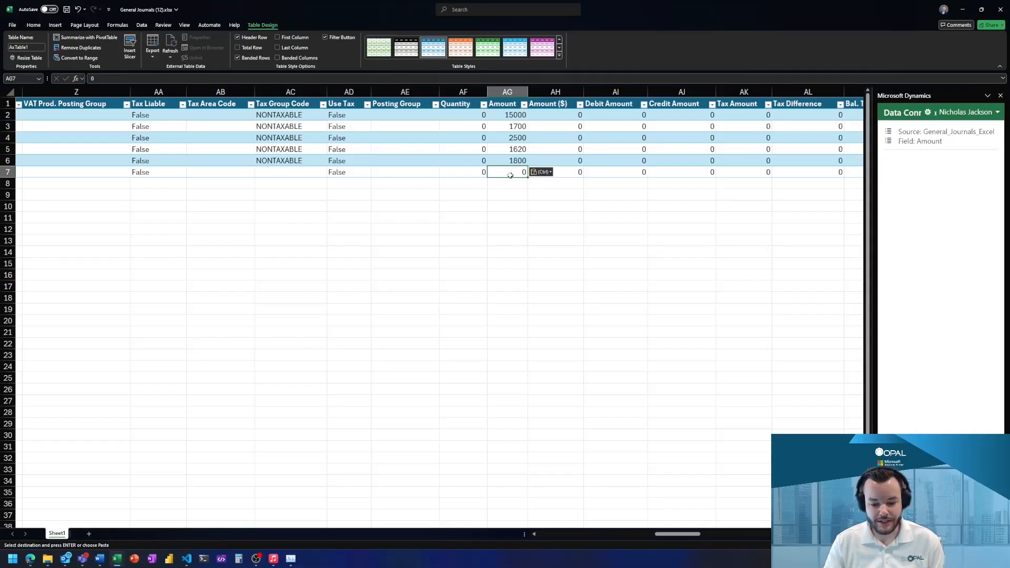
pyautogui.write('=SUM(')
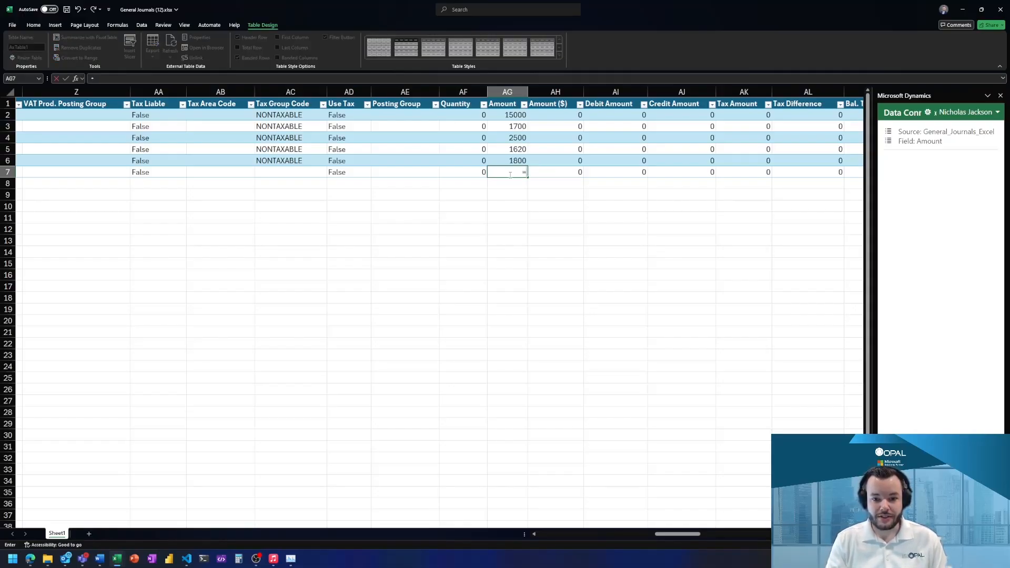
pyautogui.press('Up')
pyautogui.hotkey('shift', 'Up')
pyautogui.hotkey('shift', 'Up')
pyautogui.hotkey('shift', 'Up')
pyautogui.hotkey('shift', 'Up')
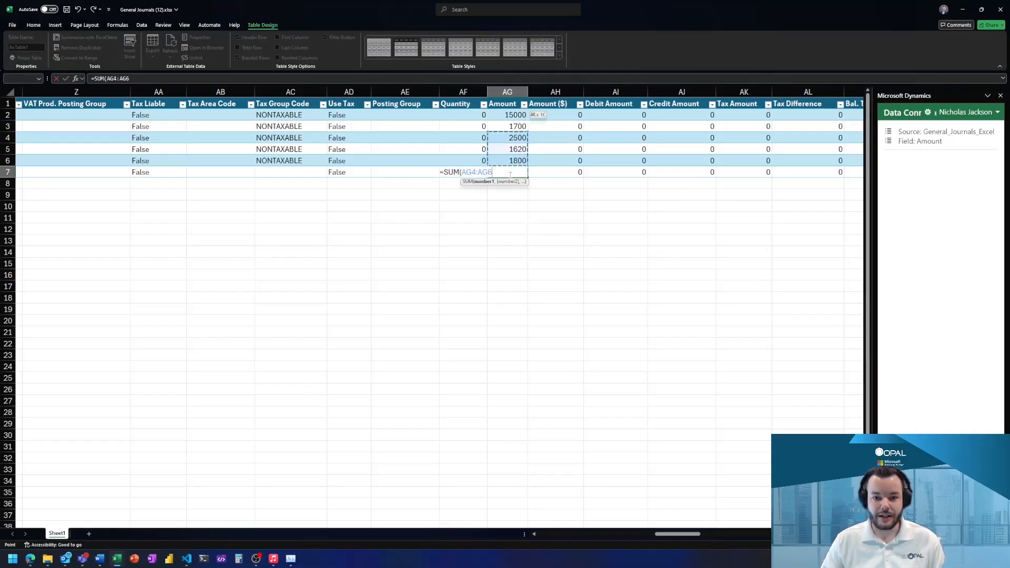
pyautogui.write(')')
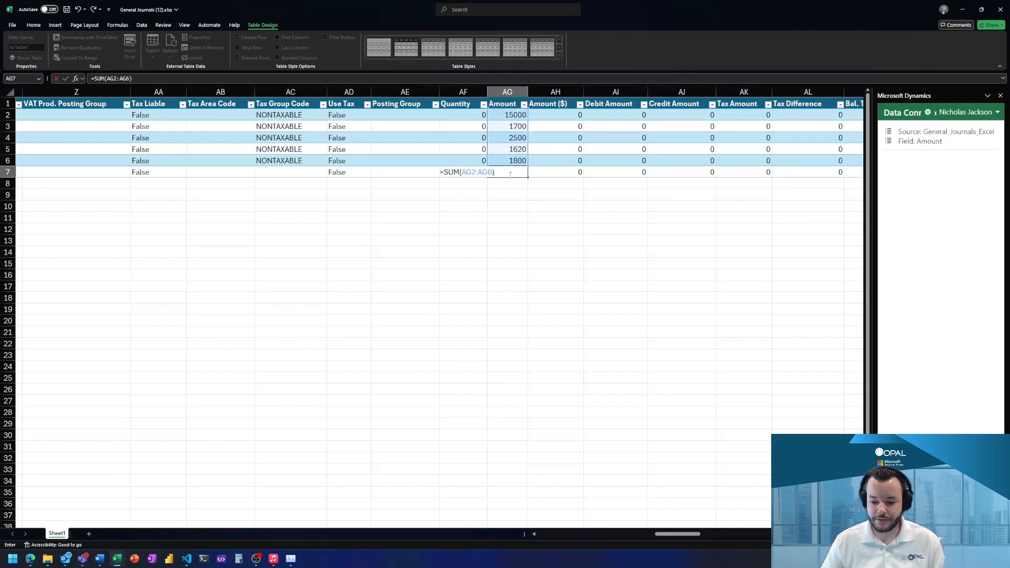
pyautogui.write('*-1')
pyautogui.press('Return')
pyautogui.click(511, 175)
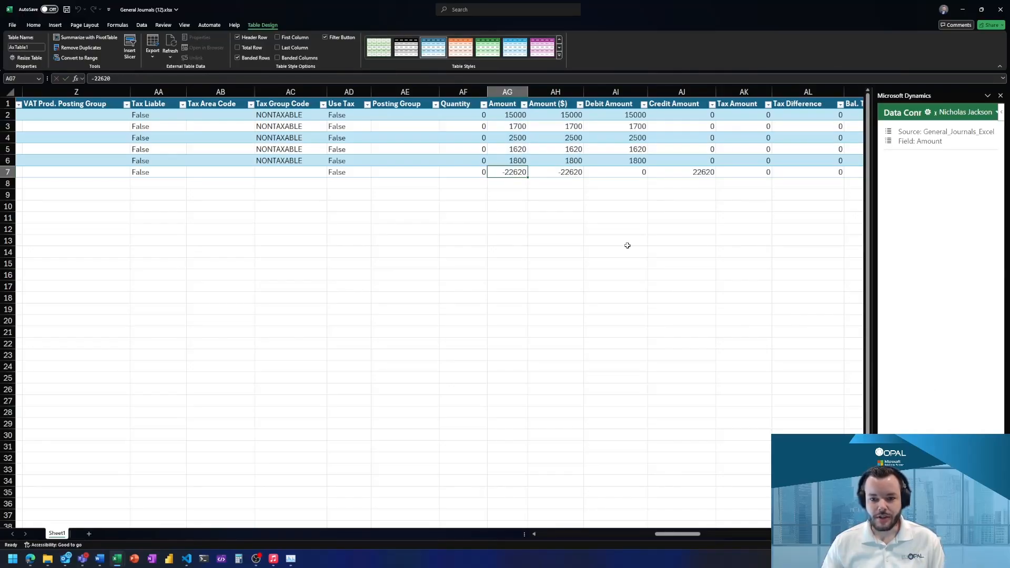
# Check the Amount ($), Debit Amount and Credit Amount values of the journal lines.
pyautogui.click(579, 173)
pyautogui.click(634, 115)
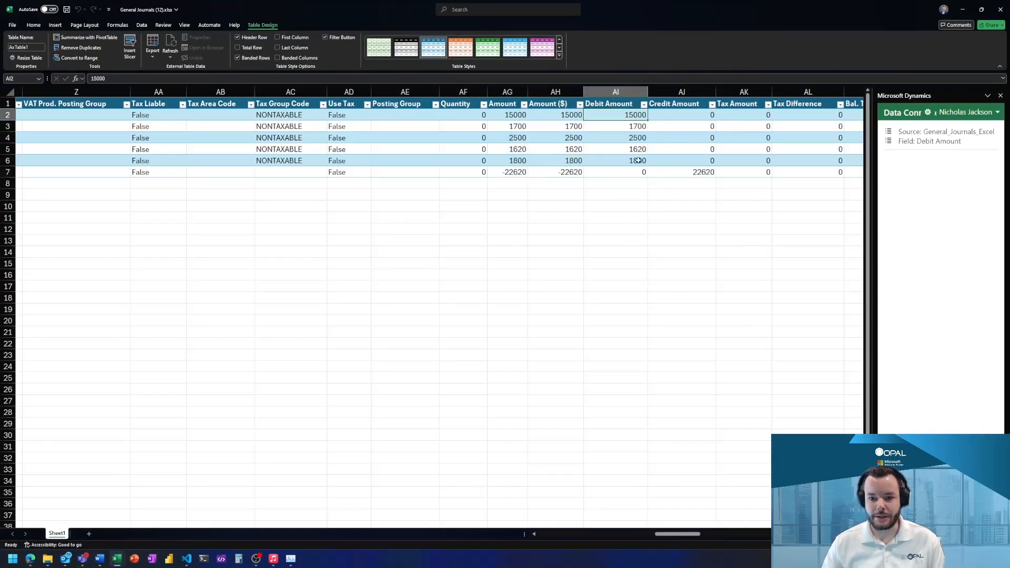
pyautogui.moveTo(664, 172); pyautogui.dragTo(616, 117)
pyautogui.click(613, 127)
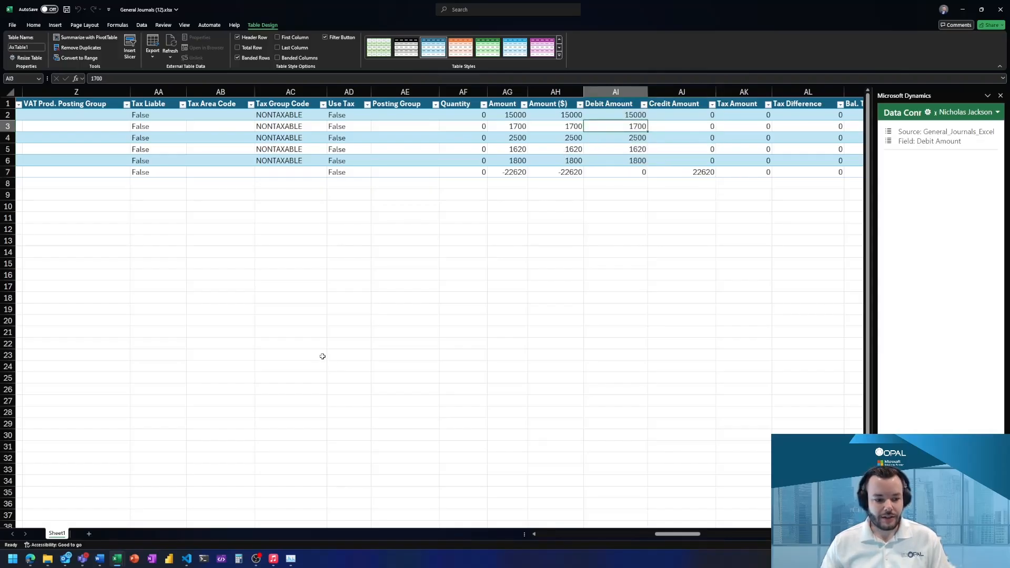
# Switch to the Business Central browser window and reload the General Journals page for the DEFAULT batch.
pyautogui.hotkey('alt', 'Tab')
pyautogui.hotkey('alt', 'Tab')
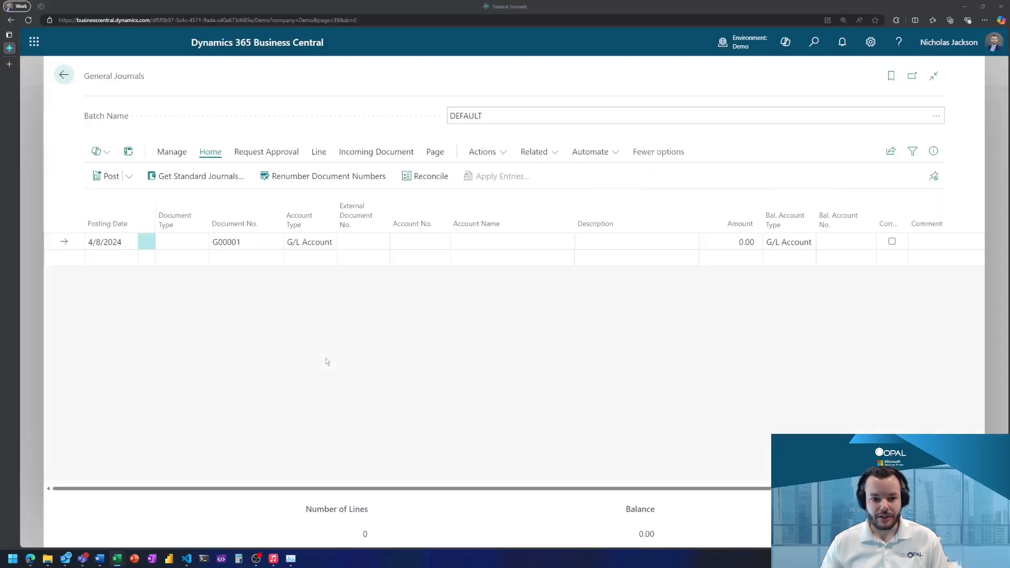
pyautogui.press('F5')
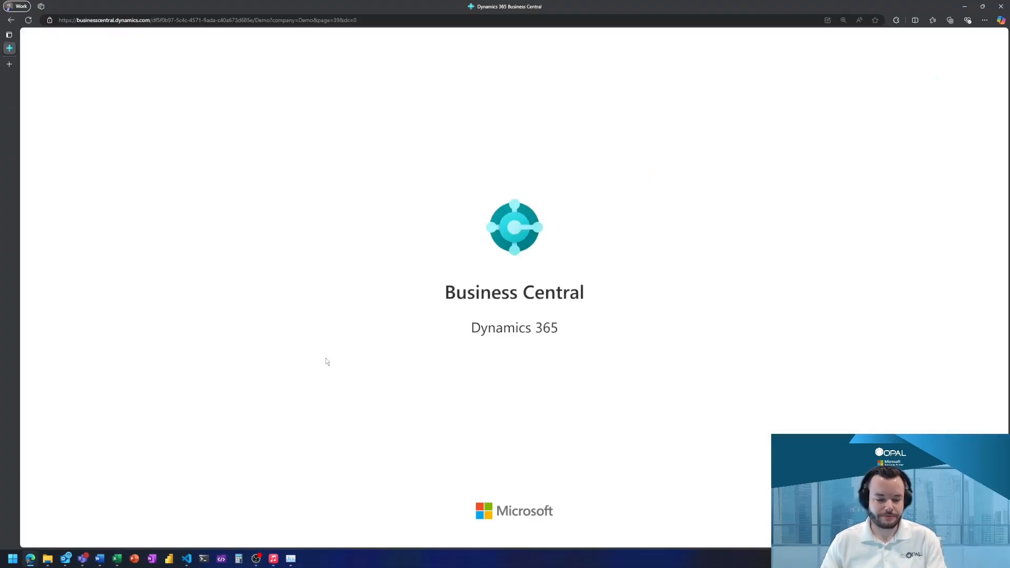